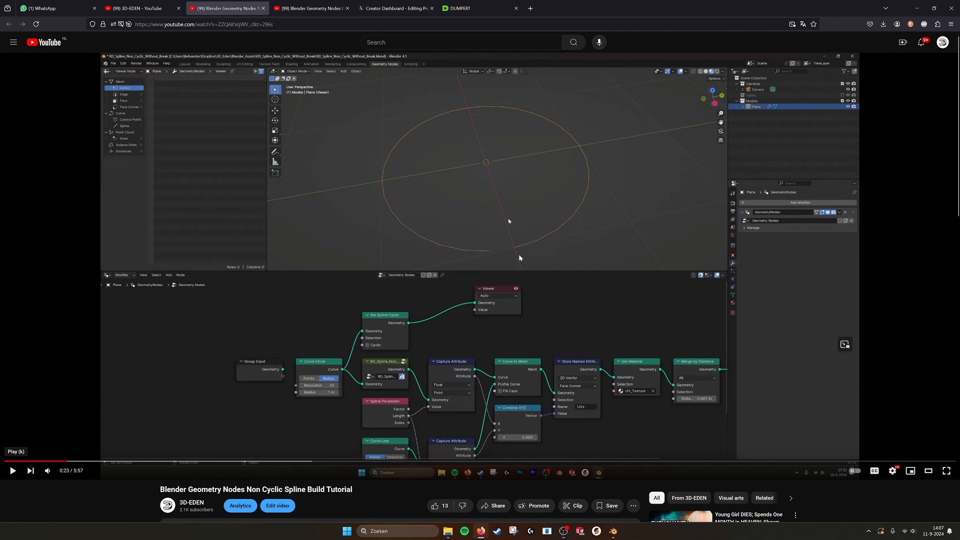
Read the viewer comment about the Trim Curve node below the non-cyclic spline tutorial video.
scroll(498, 242, "down", 6)
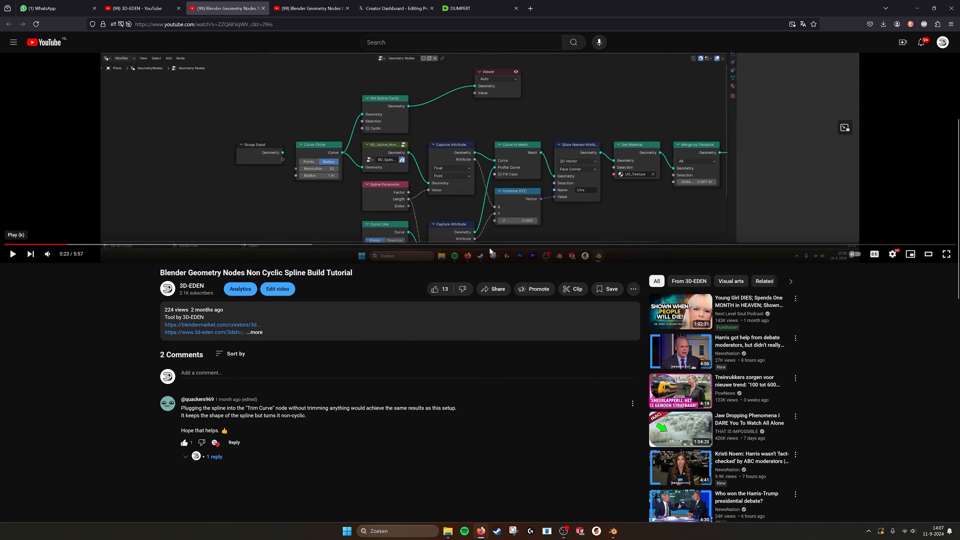
scroll(265, 327, "down", 1)
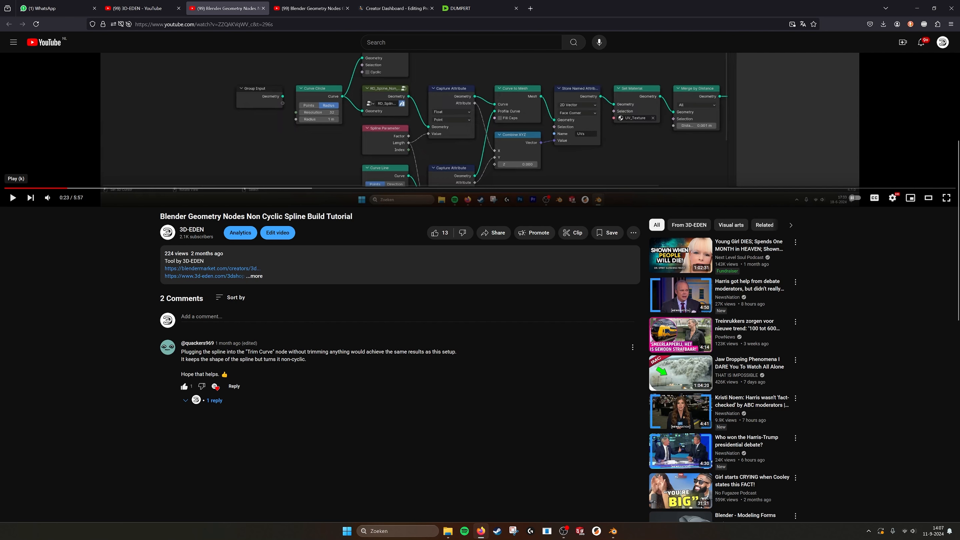
scroll(471, 358, "up", 7)
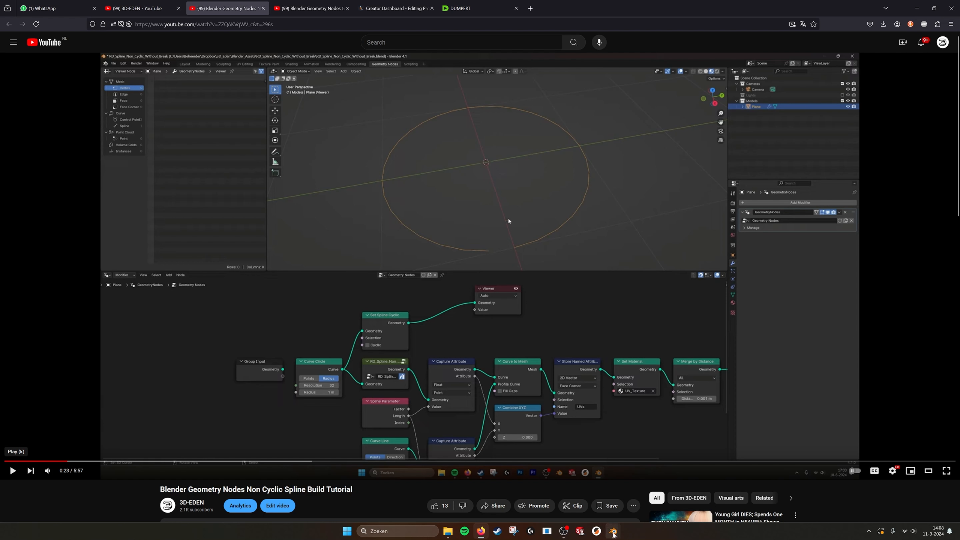
Switch to Blender and mute the Set Position, Blur Attribute and Position nodes that follow the Trim Curve node.
mouse_move(613, 532)
left_click(606, 501)
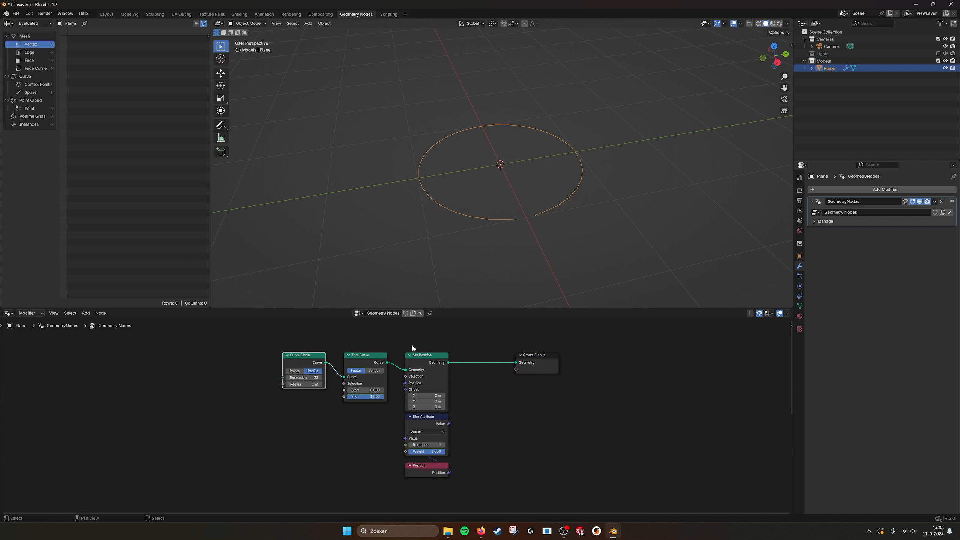
left_click(366, 365)
scroll(366, 365, "up", 1)
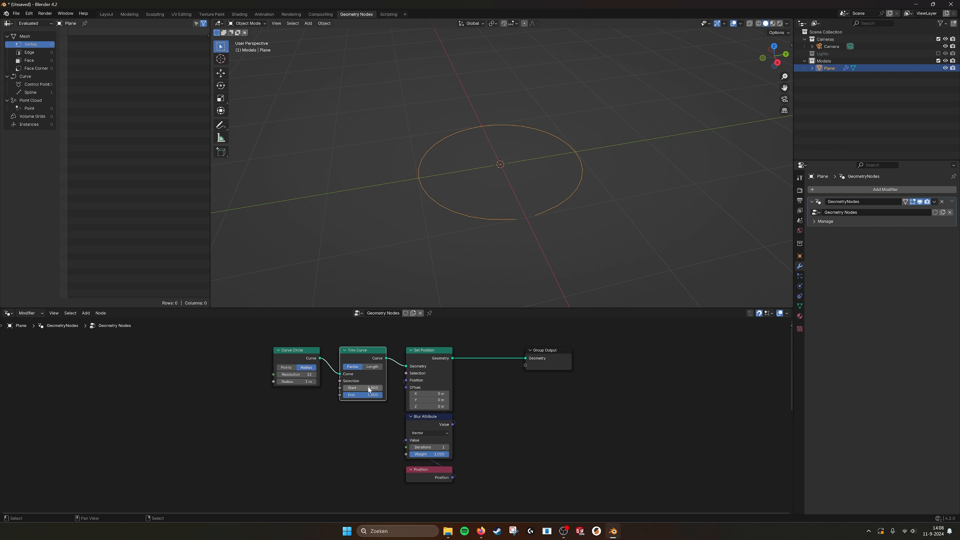
mouse_move(363, 391)
left_mouse_down()
mouse_move(393, 391)
mouse_move(363, 391)
left_mouse_up()
left_click(429, 353)
left_click_drag(424, 335, 438, 476)
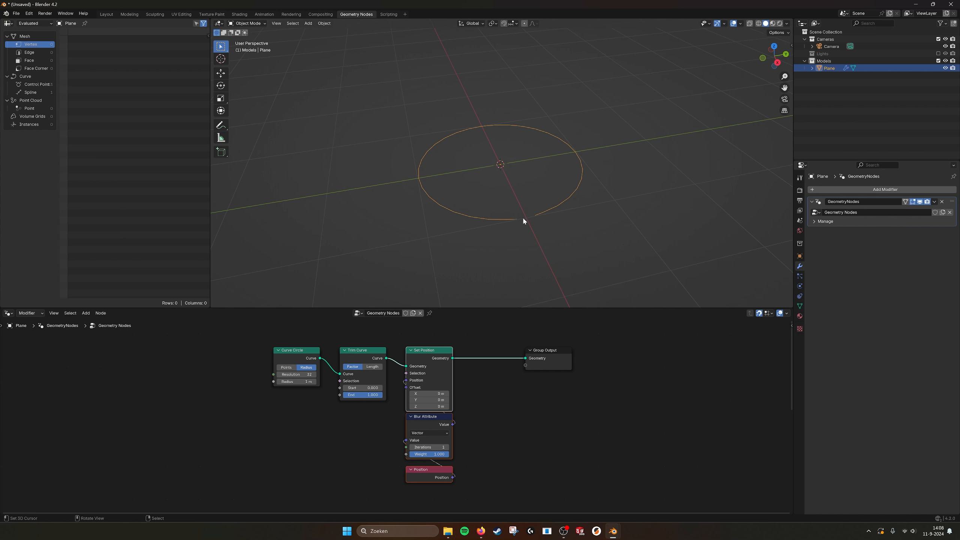
key("m")
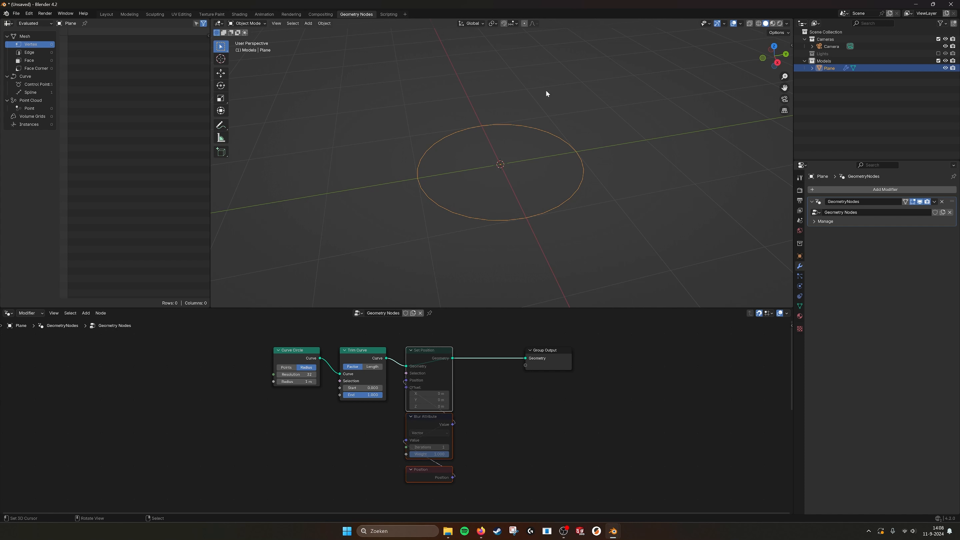
left_click(465, 390)
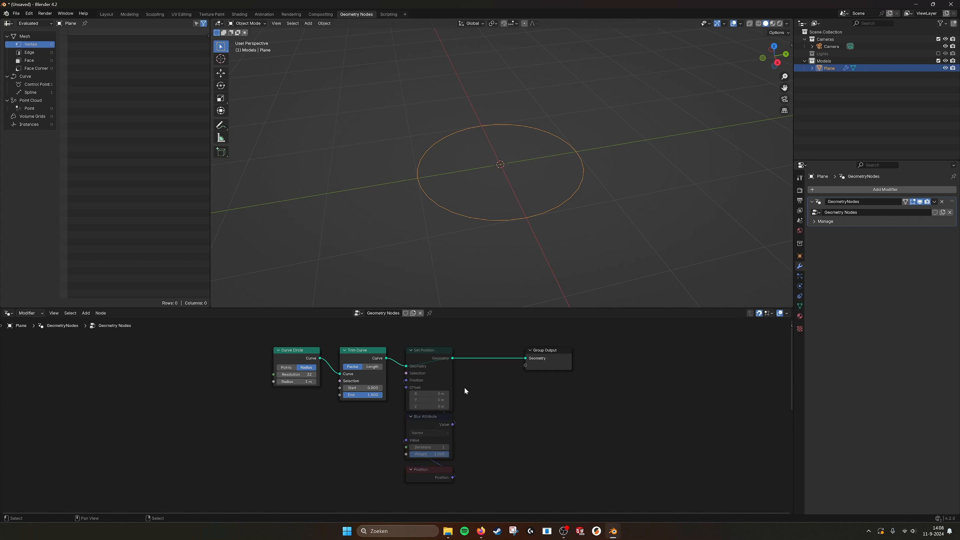
Make the node setup with two Trim Curve nodes the active output by linking its Set Position geometry to a Group Output.
left_click(376, 352)
scroll(507, 390, "down", 1)
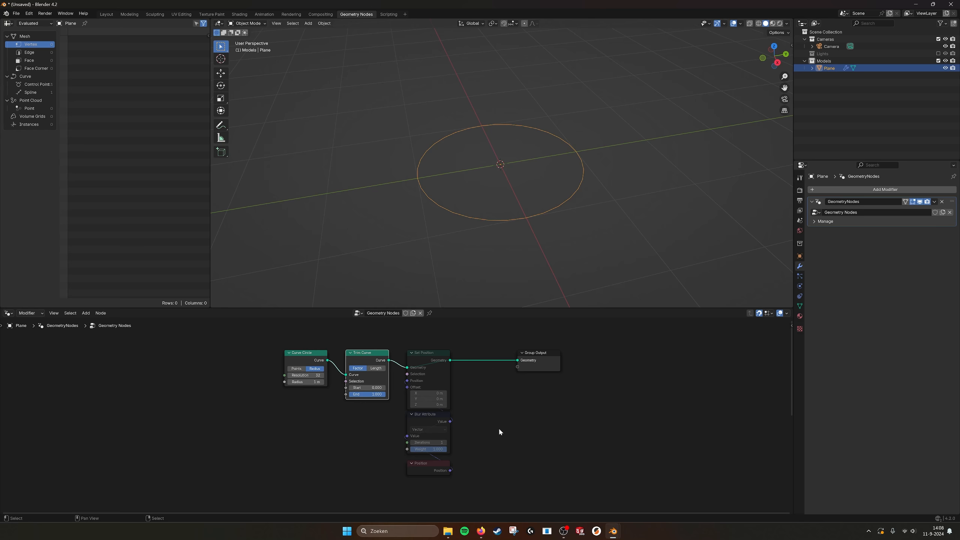
middle_click_drag(499, 429, 516, 384)
scroll(495, 442, "down", 3)
middle_click_drag(501, 478, 359, 458)
scroll(411, 384, "down", 5)
left_click_drag(405, 341, 419, 457)
scroll(419, 457, "up", 9)
middle_click_drag(415, 458, 495, 358)
scroll(461, 355, "up", 1)
left_click_drag(463, 372, 494, 372)
scroll(434, 392, "down", 2)
middle_click_drag(434, 392, 477, 392)
middle_click_drag(364, 403, 378, 403)
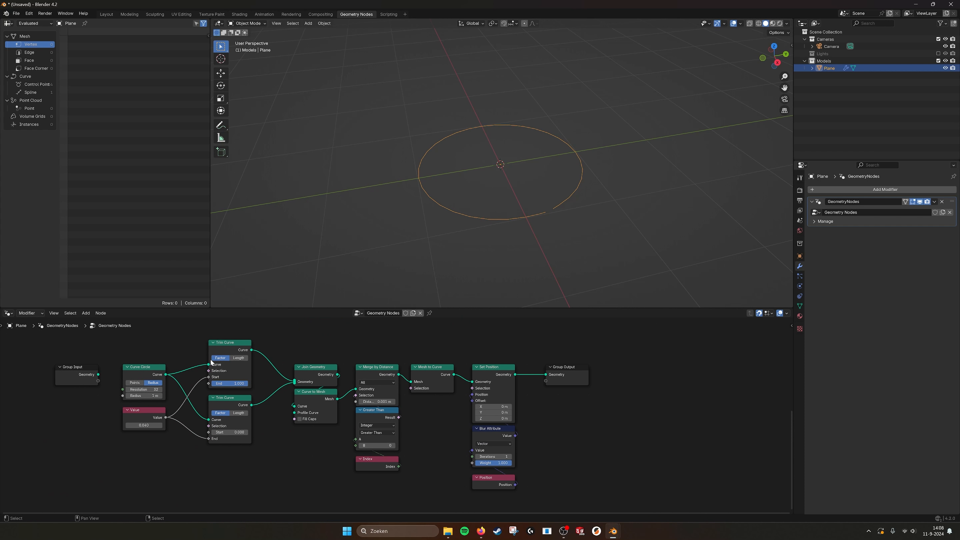
Examine the two Trim Curve nodes, the Value node feeding them, and the Set Position, Blur Attribute and Position nodes.
left_click(212, 362)
left_click(242, 403)
left_click(126, 412)
middle_click_drag(495, 357, 512, 353)
left_click_drag(510, 341, 526, 467)
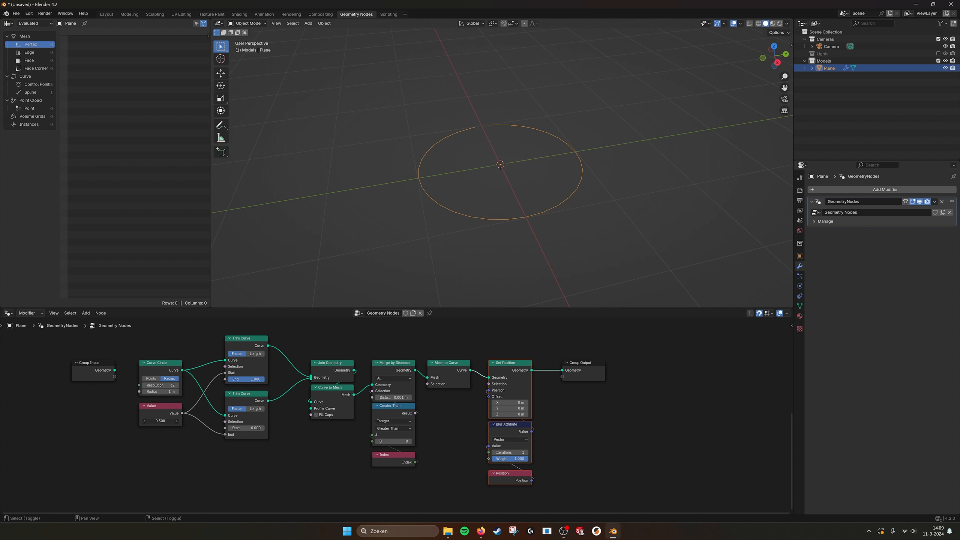
Adjust the number in the Value node to shift the spline's break to another place on the circle.
left_click_drag(161, 420, 180, 421)
left_click_drag(165, 421, 145, 421, "shift")
left_click(318, 357)
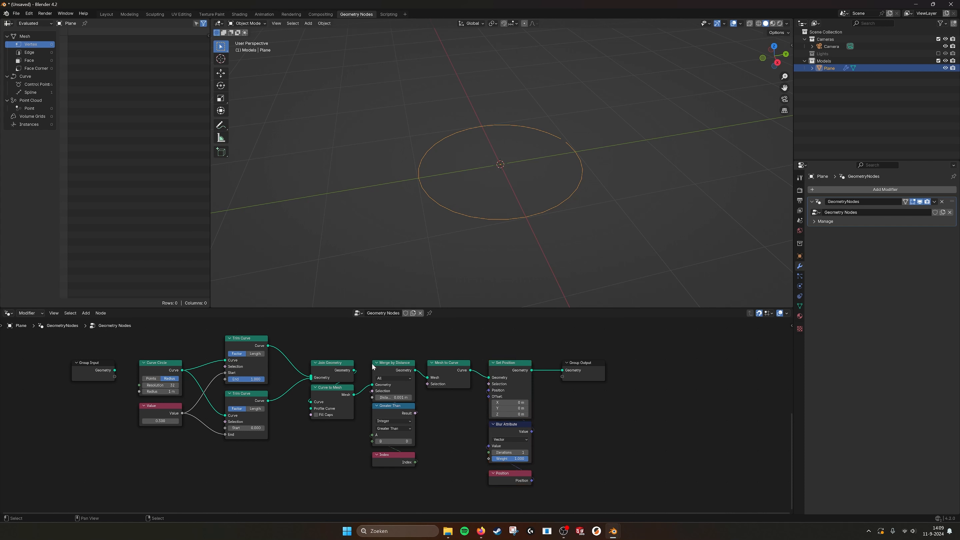
middle_click_drag(375, 367, 377, 370)
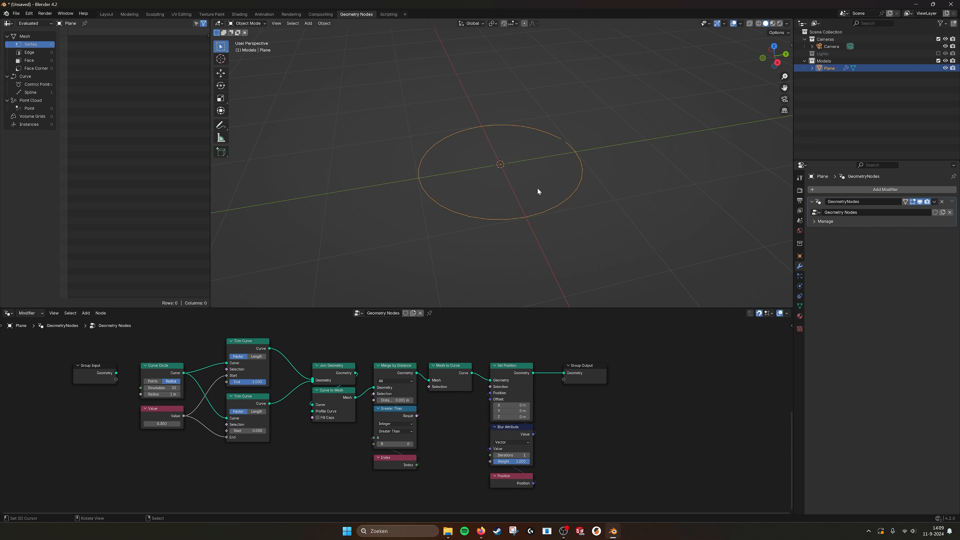
middle_click_drag(433, 342, 471, 339)
middle_click_drag(380, 371, 389, 373)
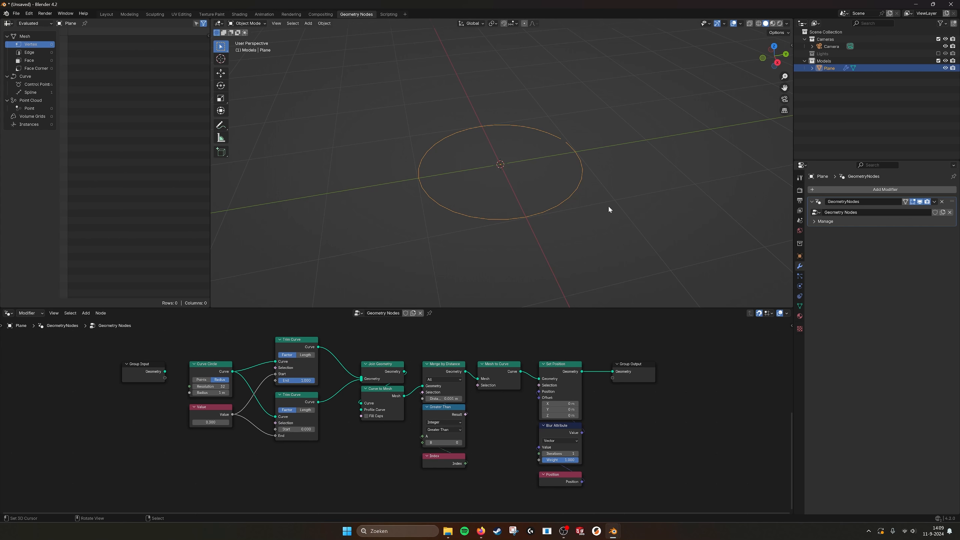
Switch to the browser's Gradient Instances On Curve video and highlight the comment's advice on sampling the curve by spline parameter factor.
left_click(481, 531)
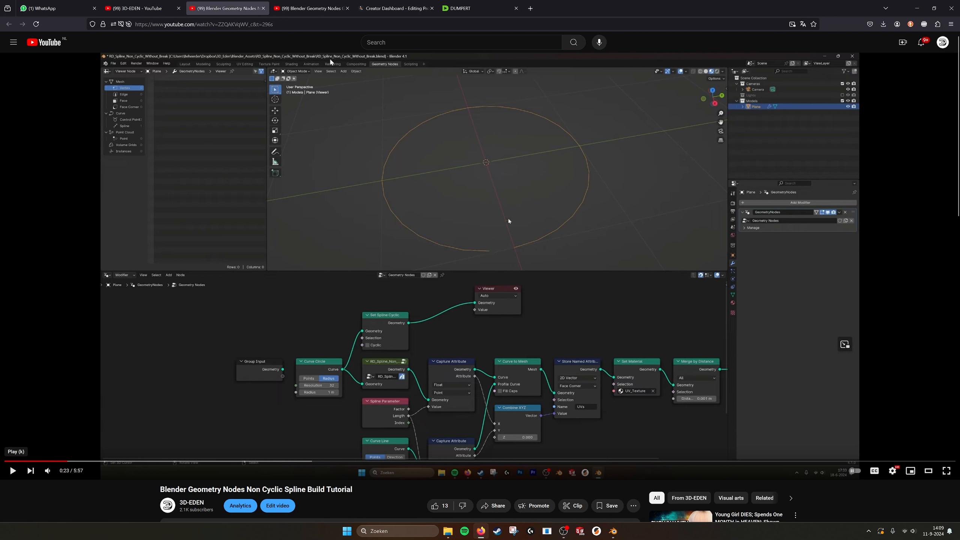
left_click(314, 13)
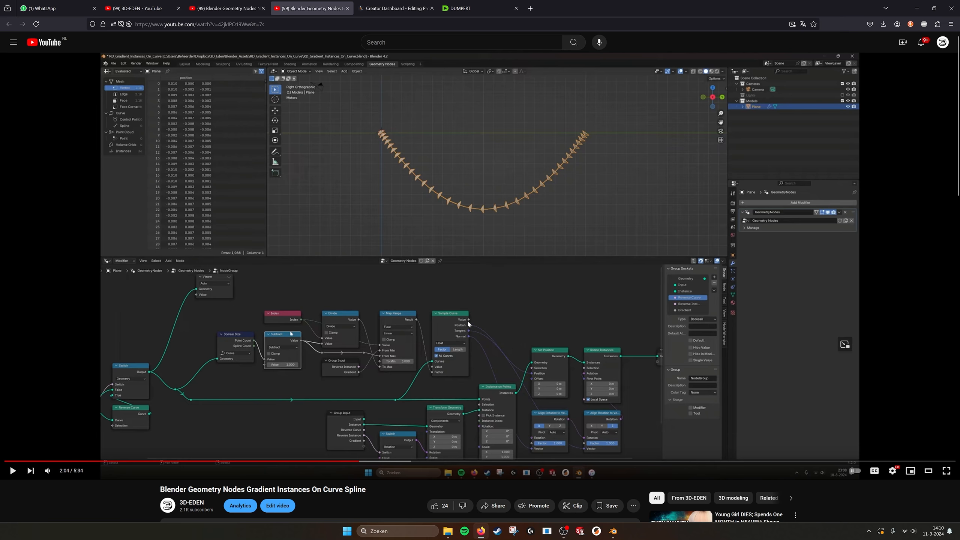
scroll(485, 301, "down", 5)
scroll(270, 372, "down", 2)
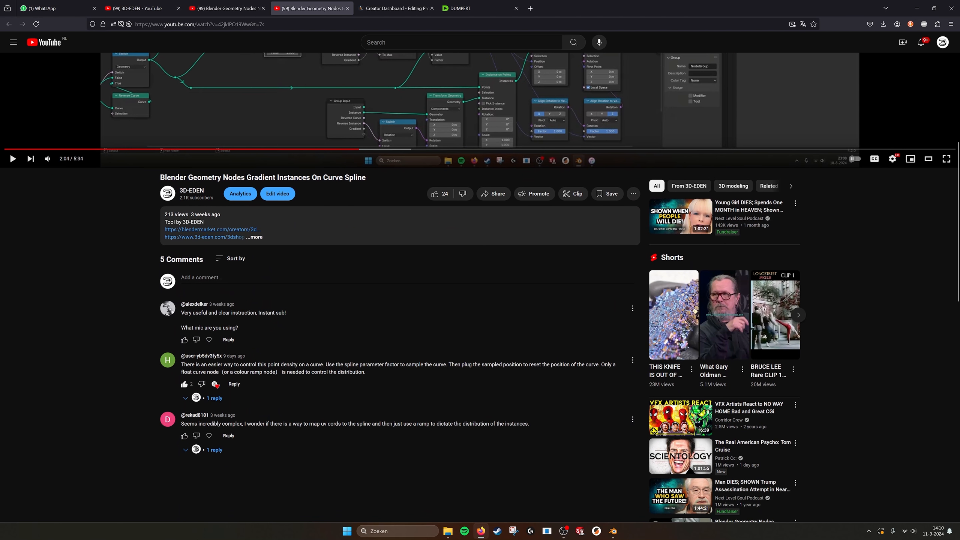
left_click_drag(188, 364, 421, 364)
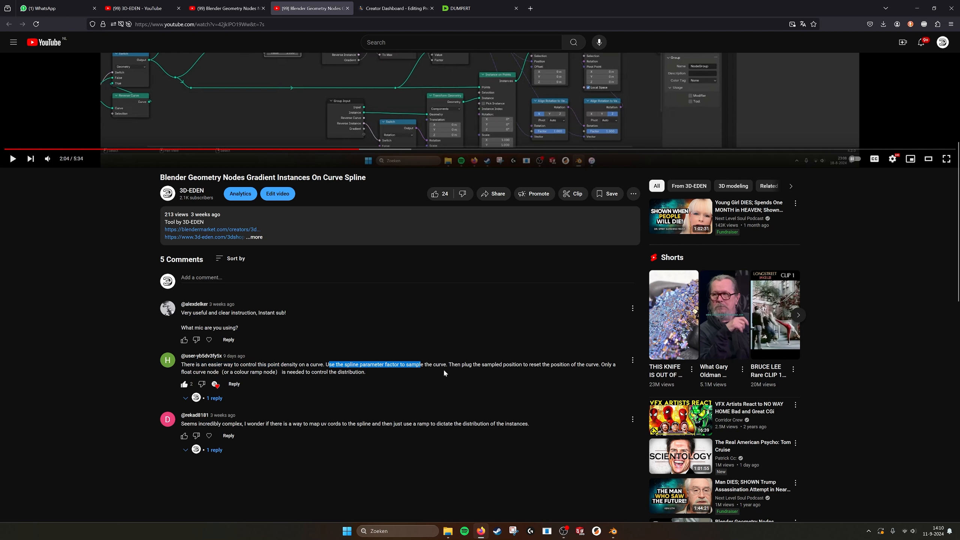
left_click_drag(455, 364, 516, 364)
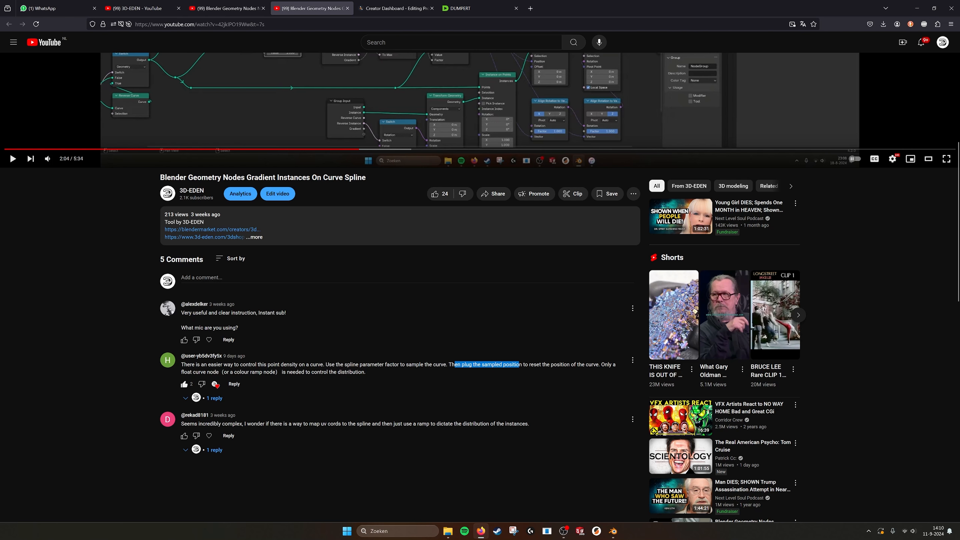
Compare the node tree shown in the video with the comment's float curve or colour ramp suggestion.
scroll(424, 355, "up", 8)
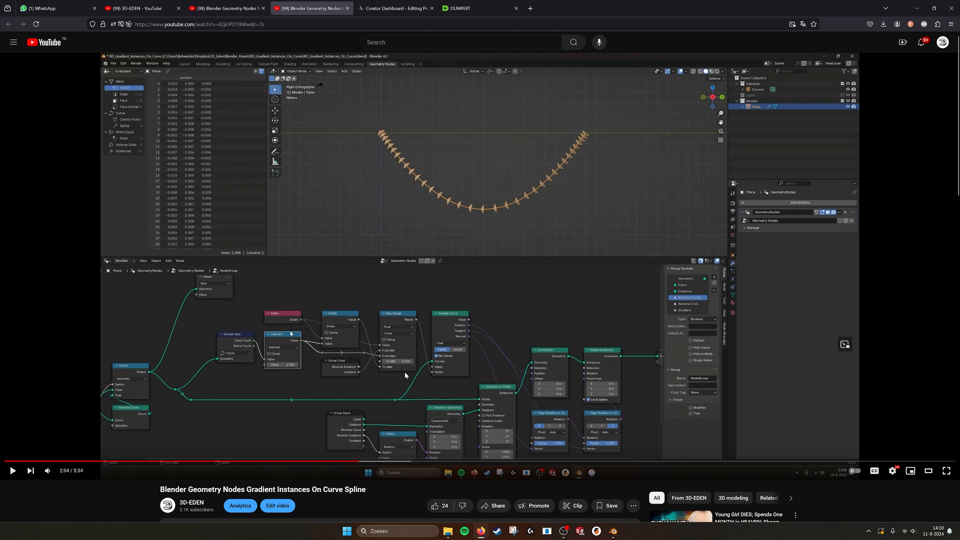
scroll(404, 370, "down", 1)
scroll(423, 307, "up", 1)
scroll(436, 378, "down", 6)
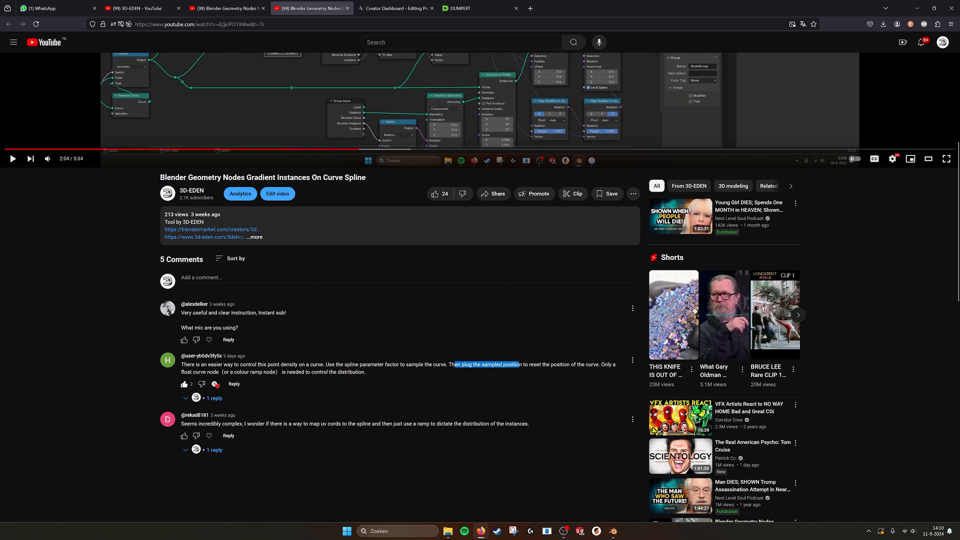
left_click(302, 373)
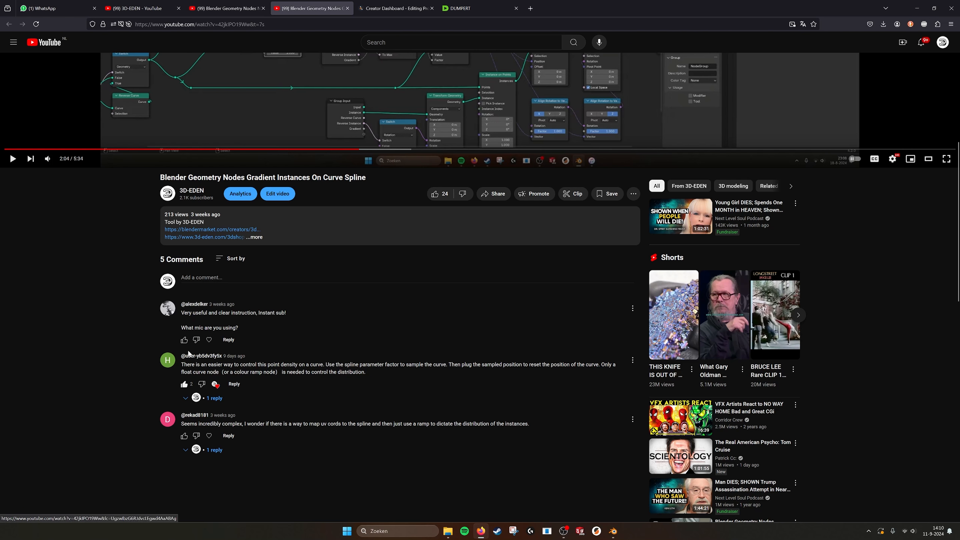
scroll(415, 381, "up", 5)
scroll(415, 381, "up", 2)
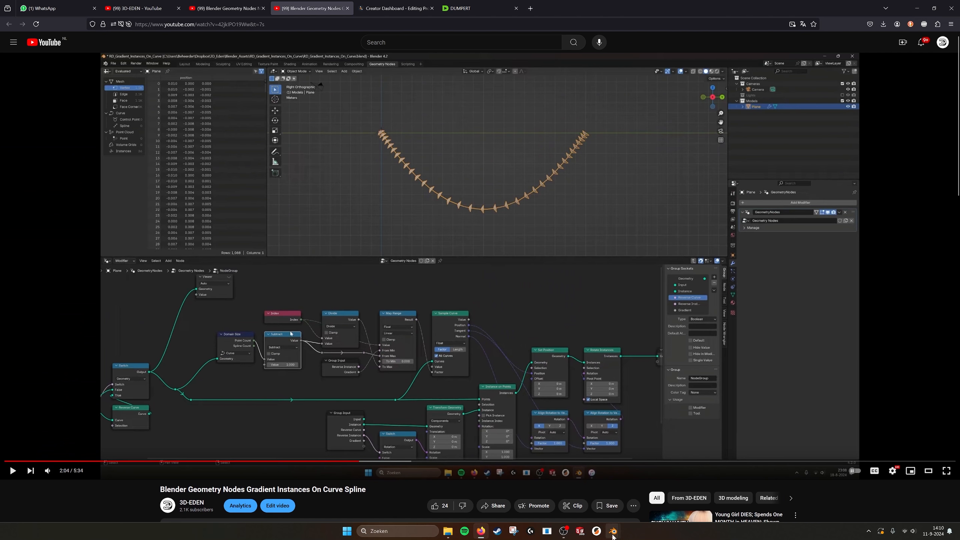
Switch to the Blender file with the Float Curve method and lower the Float Curve's control point to steepen the instance gradient.
mouse_move(613, 531)
left_click(621, 501)
scroll(445, 339, "down", 1)
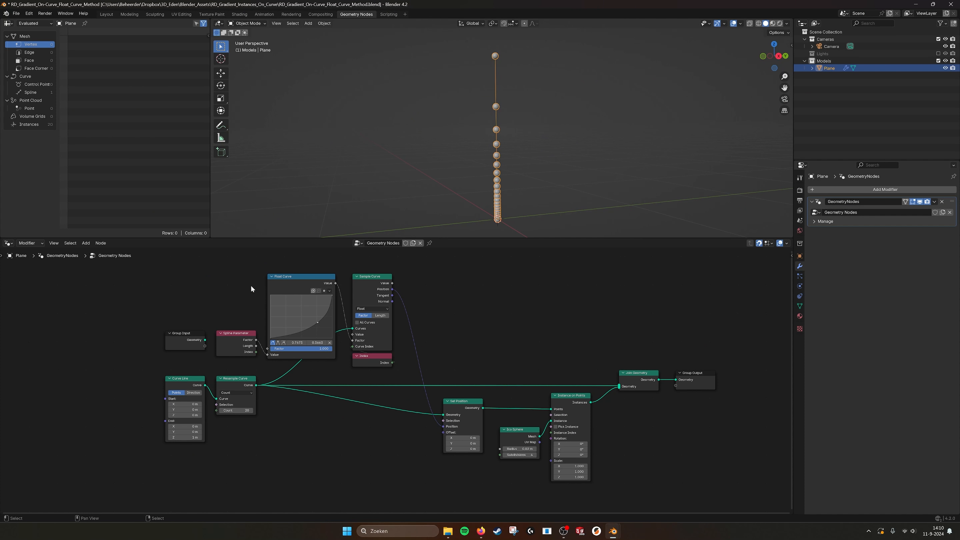
left_click(295, 281)
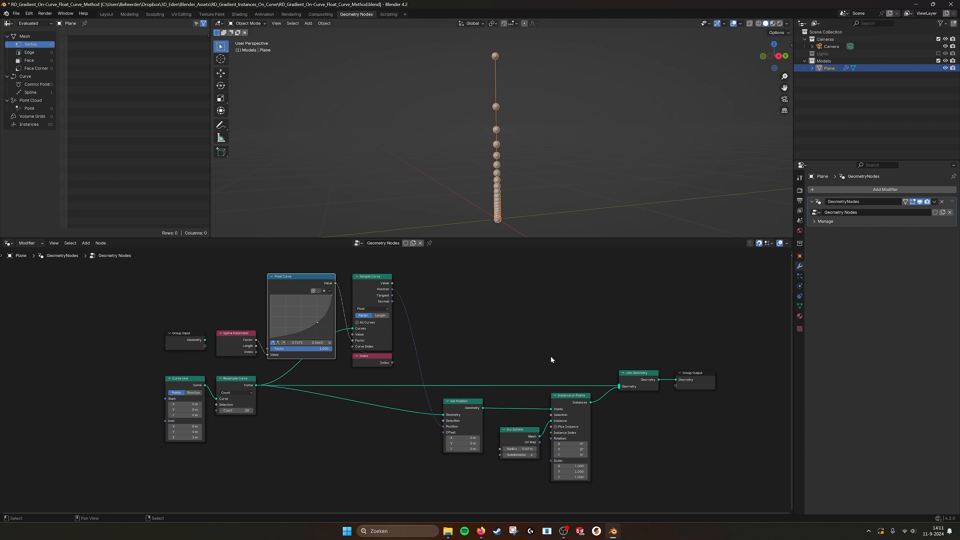
left_click(480, 531)
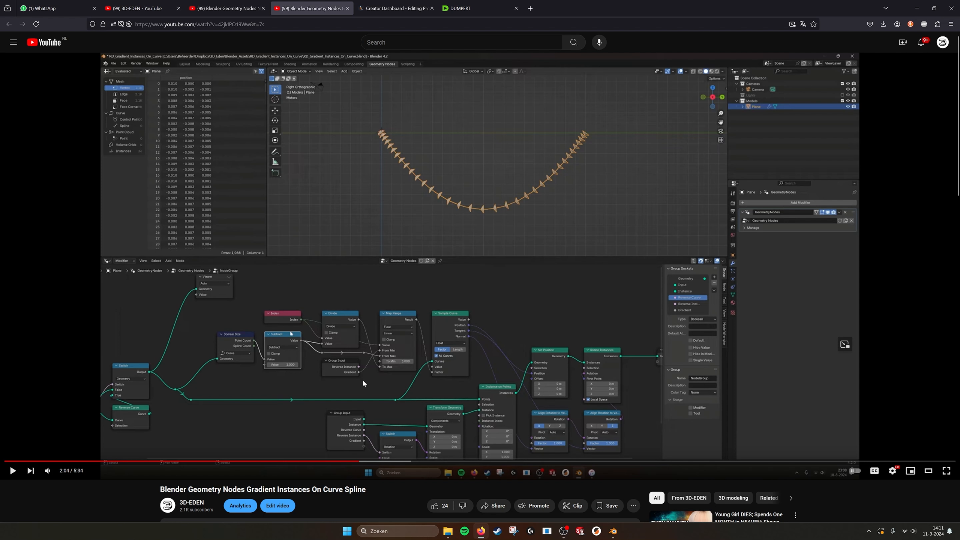
key("alt+Tab")
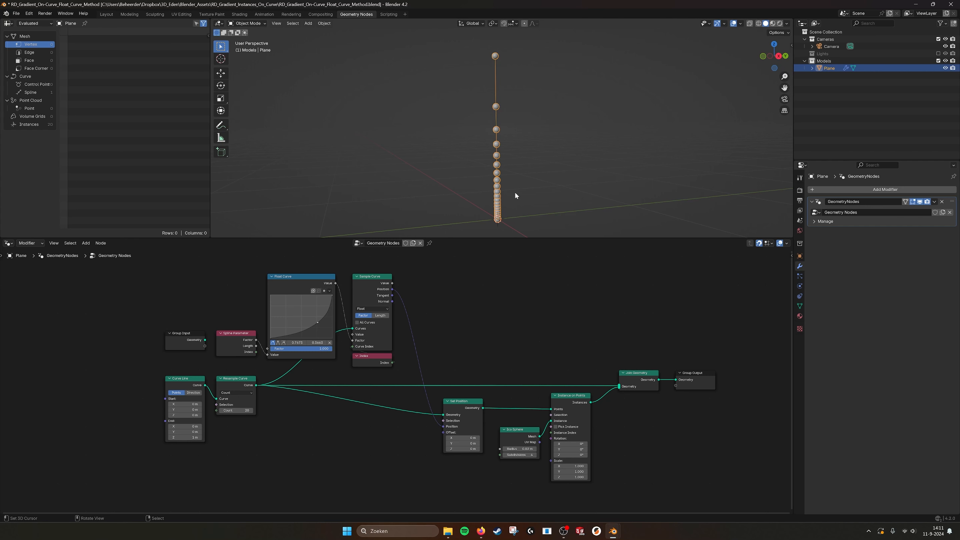
mouse_move(317, 323)
left_mouse_down()
mouse_move(286, 306)
mouse_move(314, 328)
left_mouse_up()
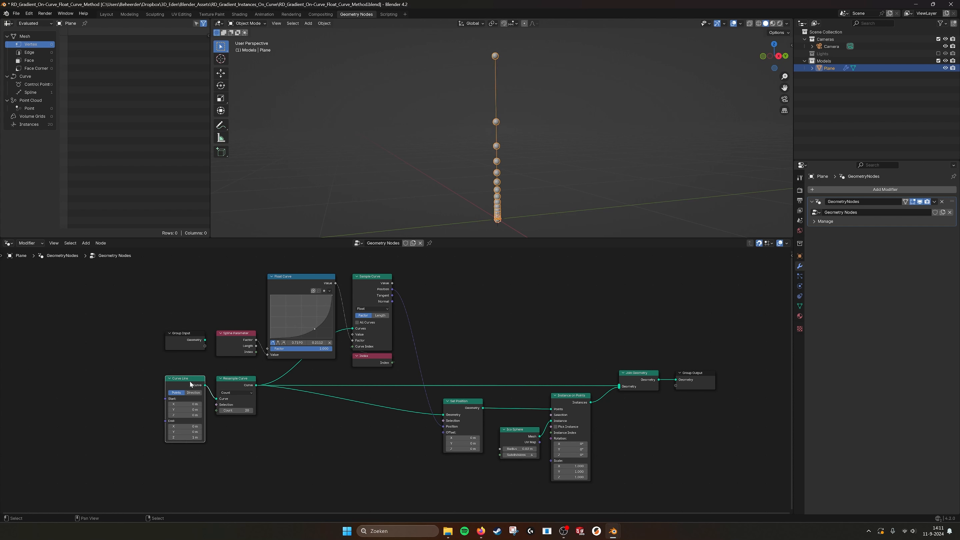
Examine the Resample Curve, Sample Curve, Index, Spline Parameter and Float Curve nodes one by one.
left_click(240, 380)
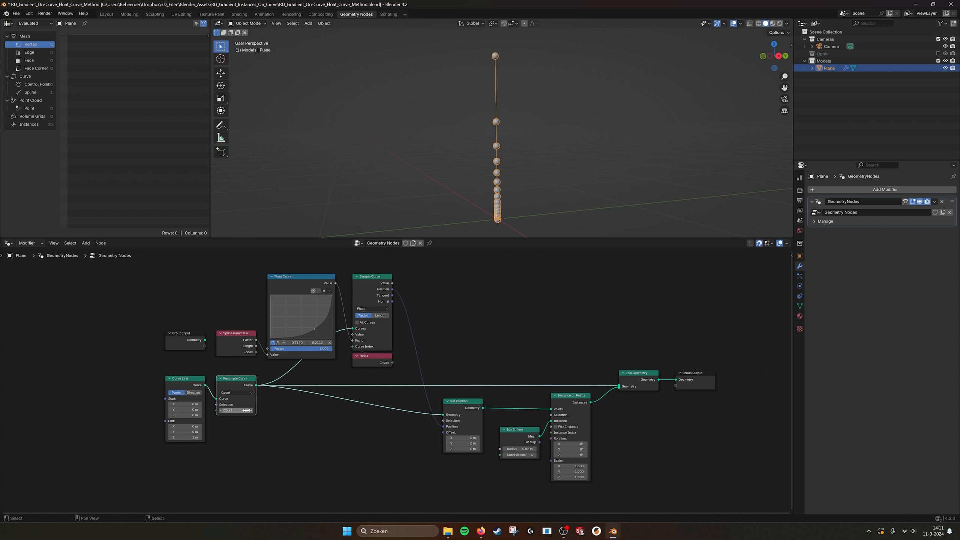
left_click(378, 278)
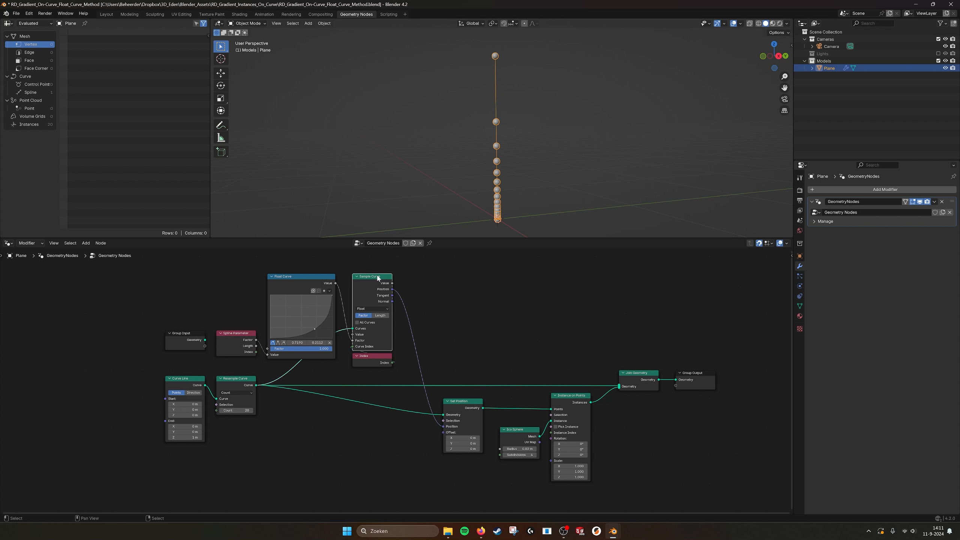
left_click(374, 358)
left_click(242, 343)
left_click(283, 291)
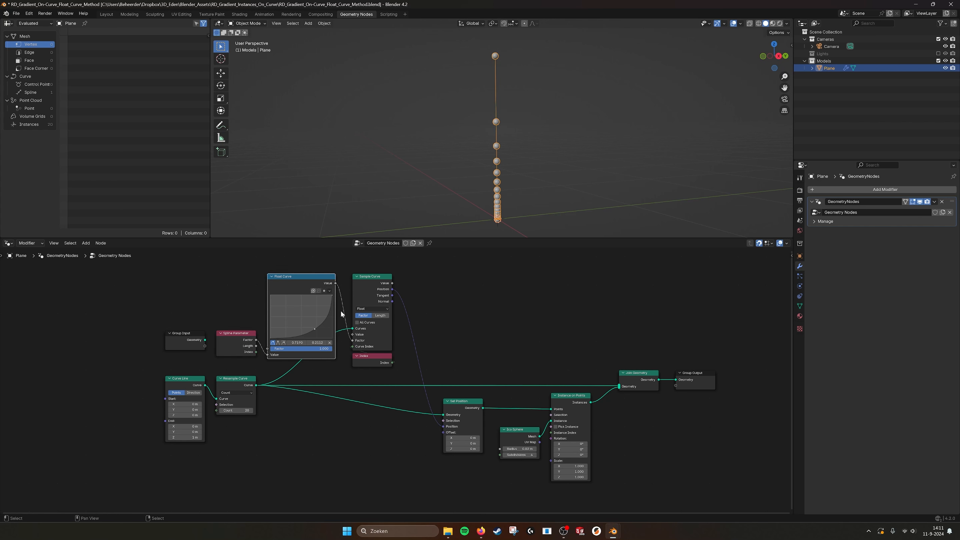
Move the Spline Parameter node above the Group Input and pull the Float Curve node out of its link to Sample Curve.
middle_click_drag(341, 312, 391, 316)
left_click(296, 338)
left_click_drag(294, 339, 215, 299)
left_click(355, 290)
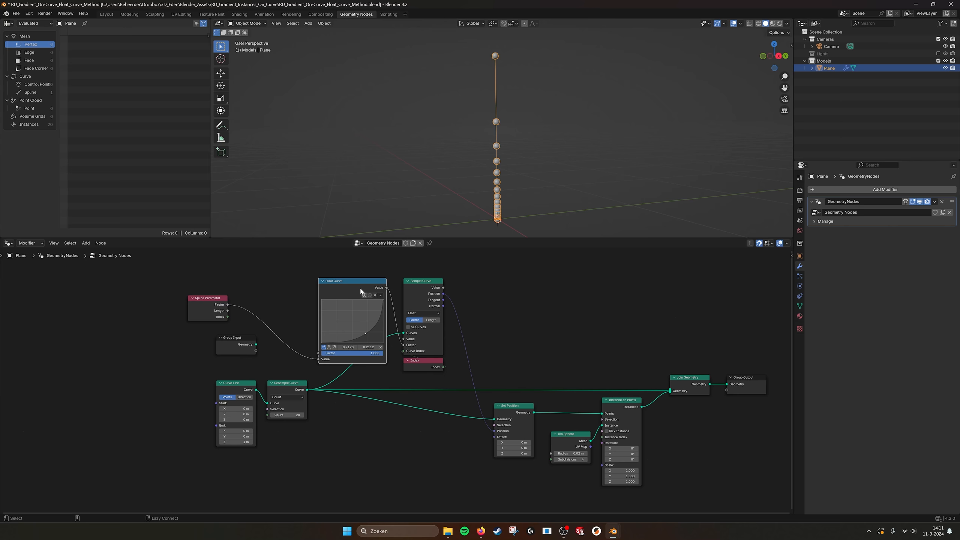
left_click_drag(360, 291, 178, 337)
Add a Color Ramp node on the link between Spline Parameter's Factor and the Sample Curve node.
key("shift+a")
type("co")
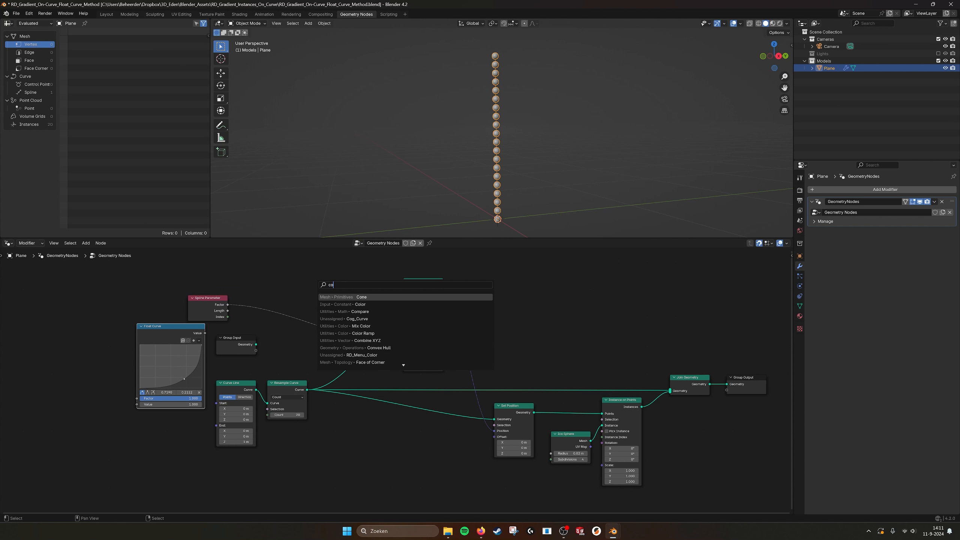
type("lor r")
key("Return")
left_click(283, 288)
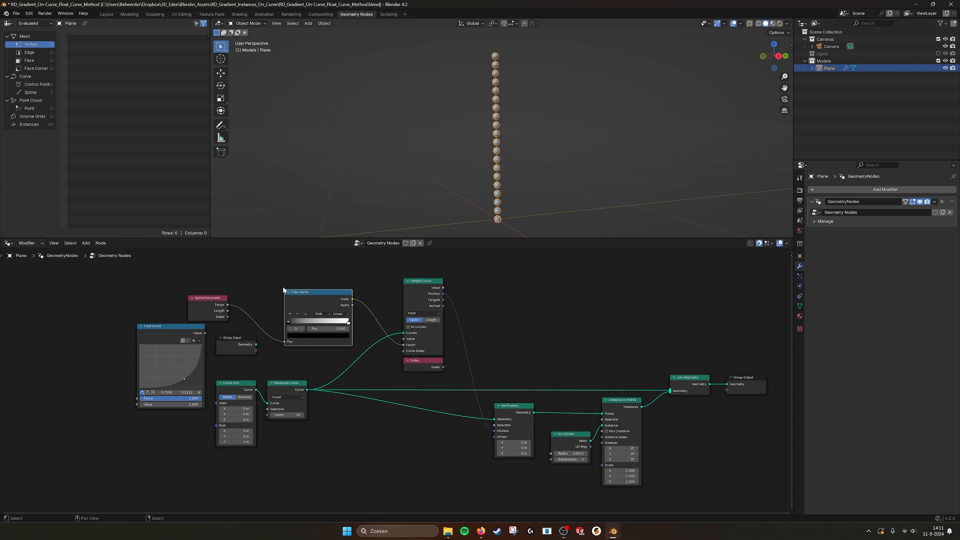
Shift the Color Ramp's black stop inward and back to the start, and set the interpolation to Ease.
left_click_drag(289, 321, 302, 320)
left_click(340, 314)
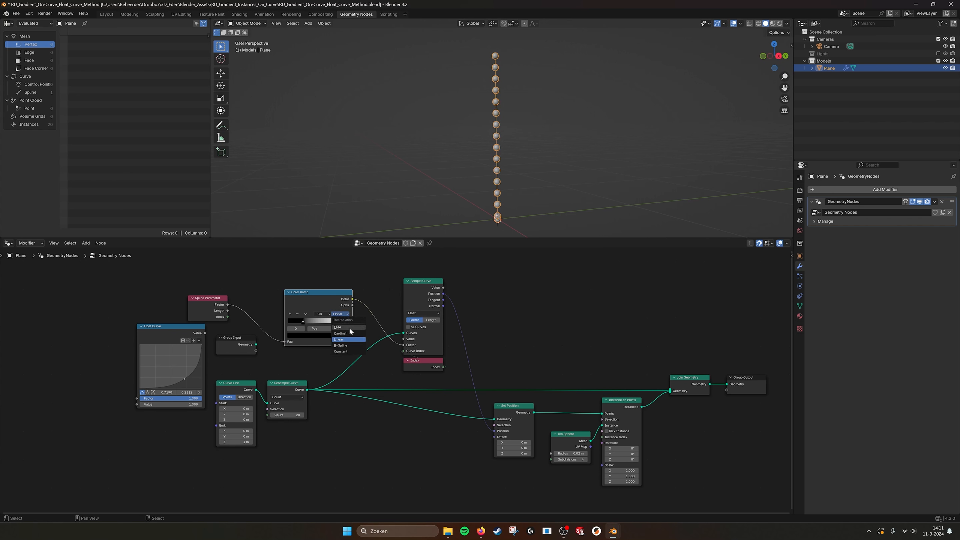
left_click(349, 328)
left_click_drag(302, 321, 289, 321)
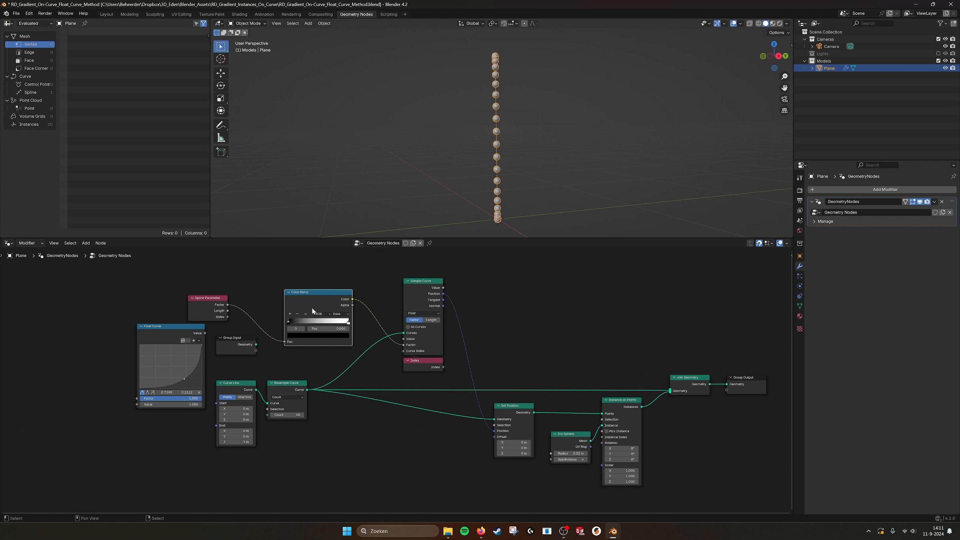
Try small shifts of the Color Ramp's white and black stops and set the interpolation to Cardinal.
mouse_move(348, 322)
left_mouse_down()
mouse_move(328, 323)
mouse_move(348, 322)
left_mouse_up()
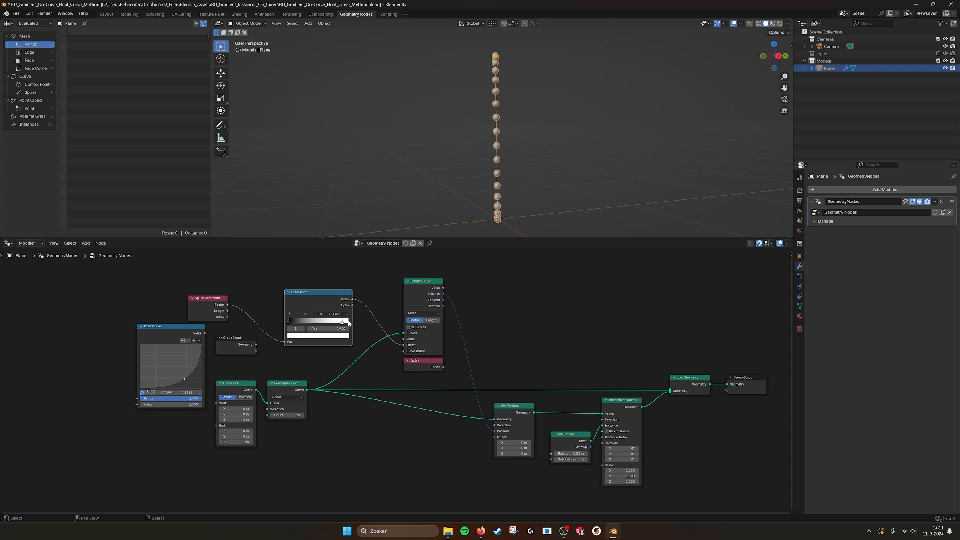
mouse_move(290, 323)
left_mouse_down()
mouse_move(315, 319)
mouse_move(289, 321)
left_mouse_up()
left_click(341, 314)
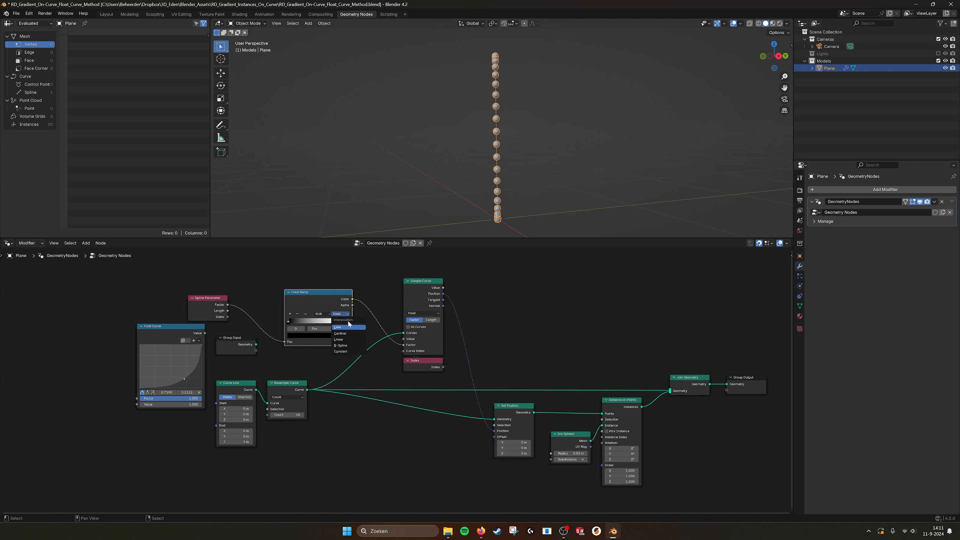
left_click(349, 333)
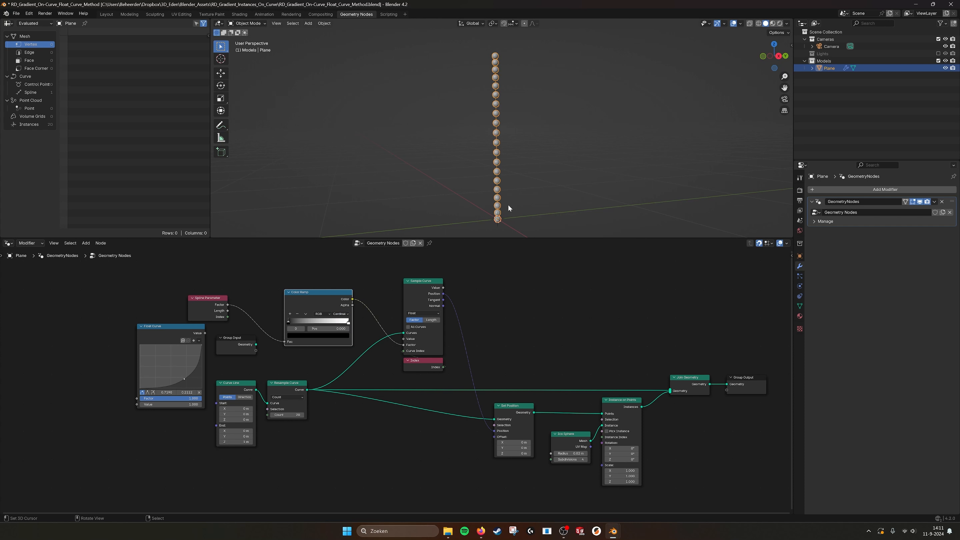
Swap the Color Ramp for the Float Curve node between Spline Parameter and Sample Curve, and raise the curve's control point slightly.
left_click_drag(327, 292, 639, 275, "alt")
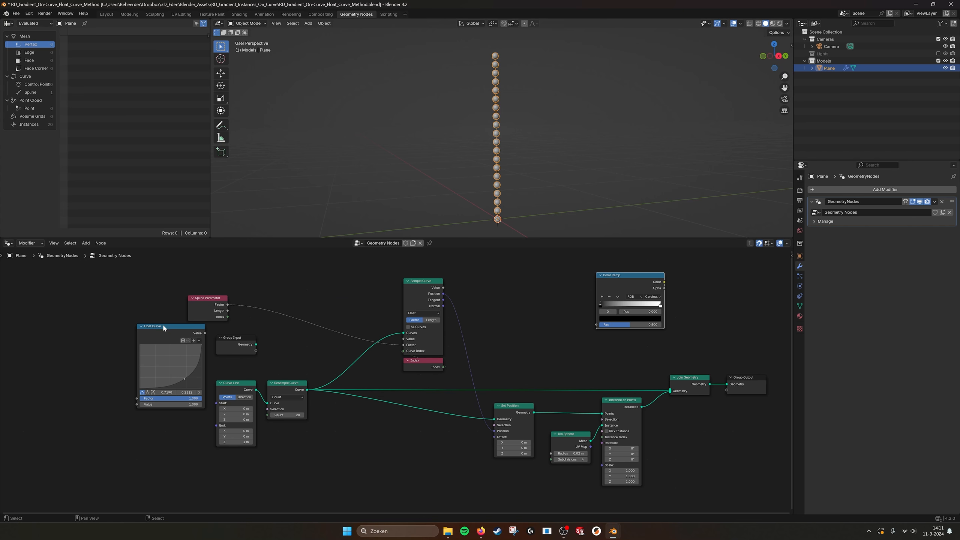
left_click_drag(189, 325, 331, 268)
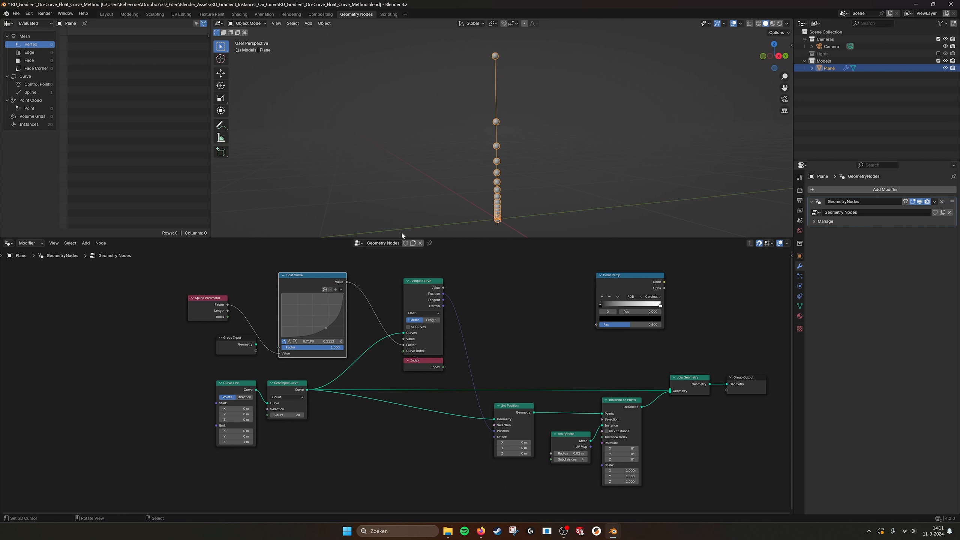
mouse_move(328, 327)
left_mouse_down()
mouse_move(308, 305)
mouse_move(327, 328)
left_mouse_up()
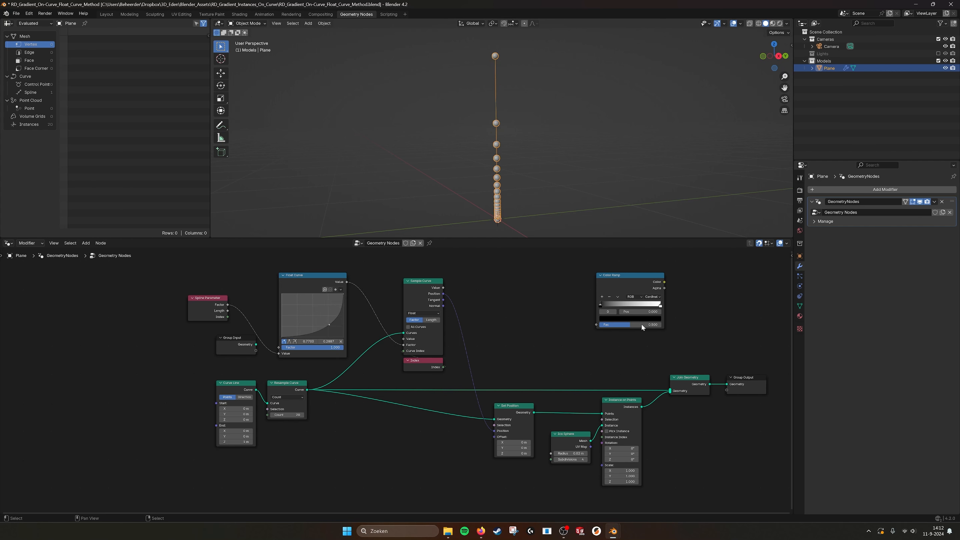
Delete the detached Color Ramp node and place the Spline Parameter node directly above Group Input.
left_click(633, 282)
key("x")
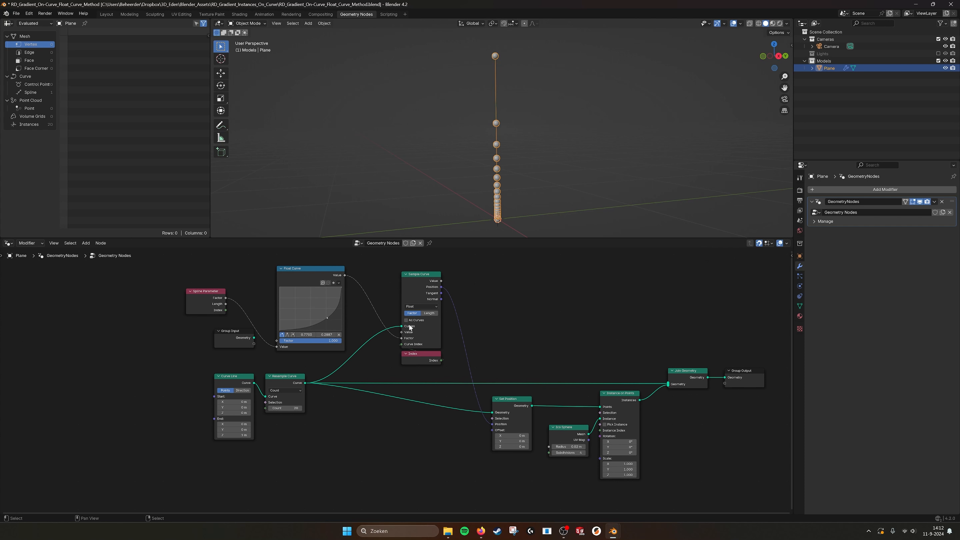
middle_click_drag(561, 321, 520, 333)
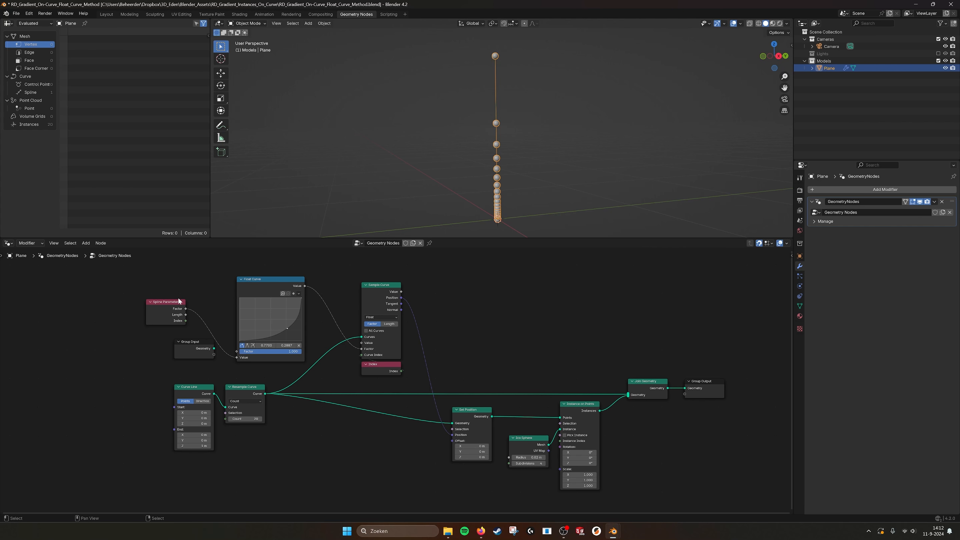
left_click_drag(179, 302, 207, 315)
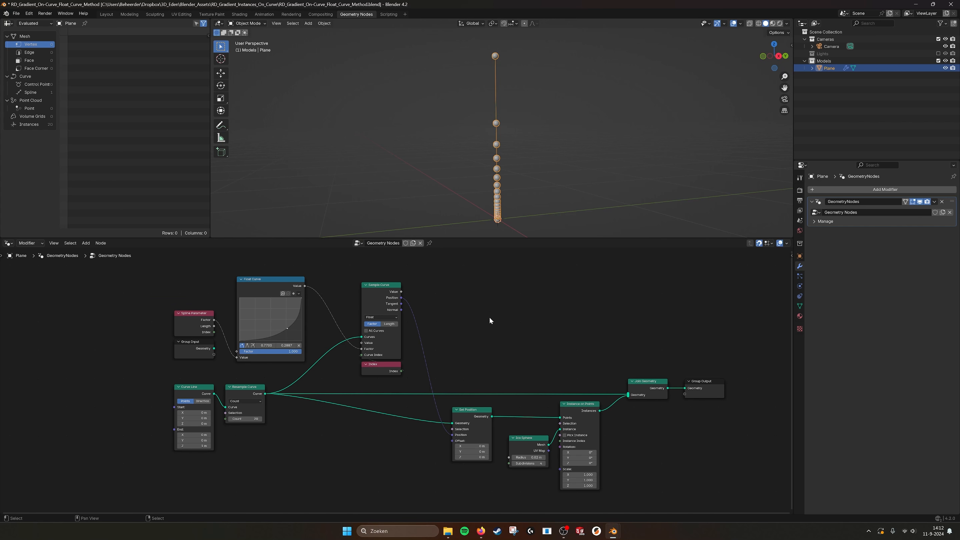
Switch to the Firefox window with the Blender Geometry Nodes page.
mouse_move(481, 532)
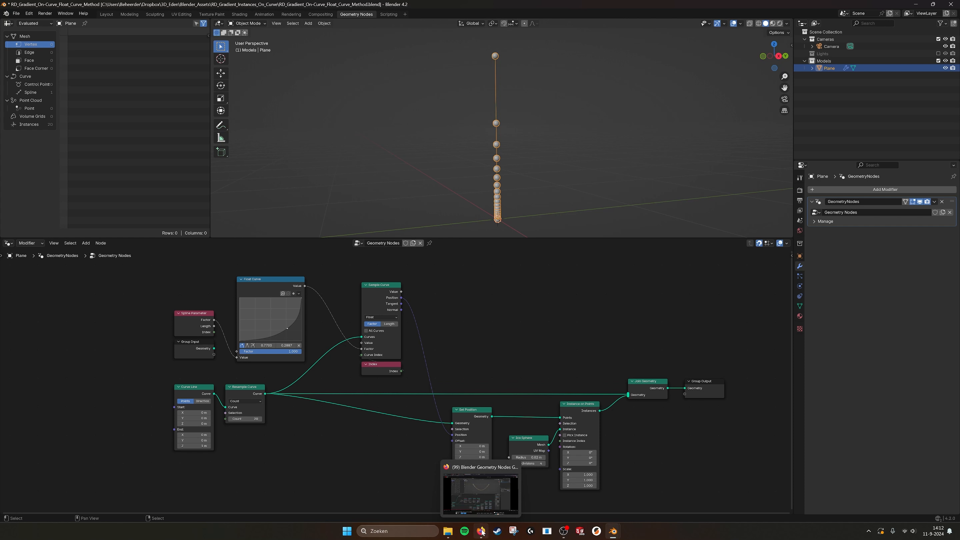